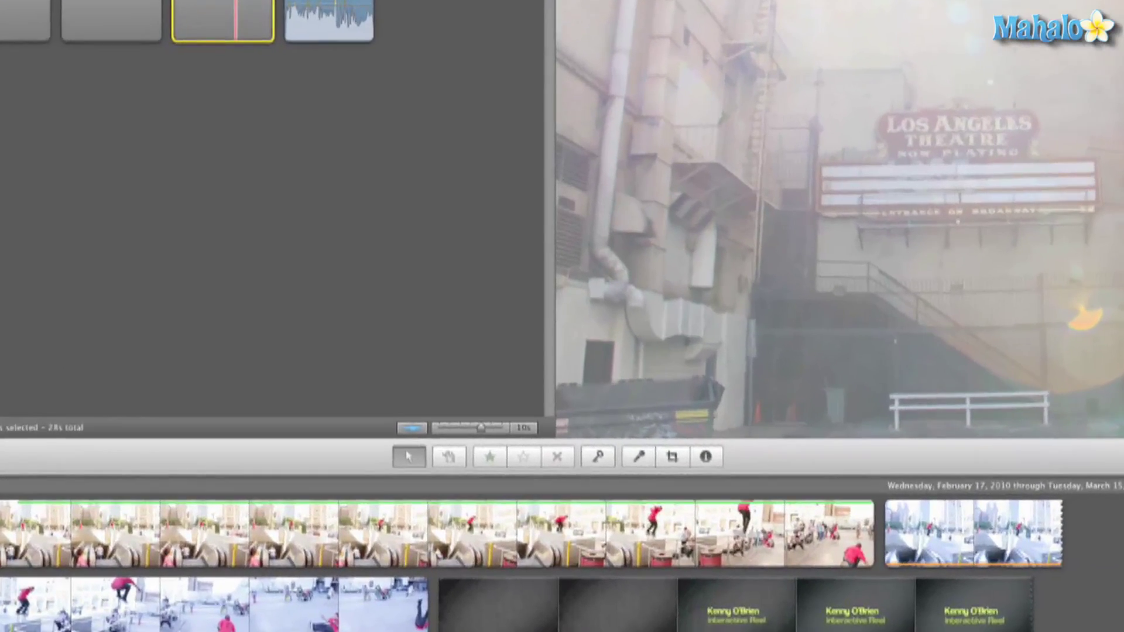
- Adjust the theatre clip's exposure up then back down, settling exposure 89% and brightness -10%
key(i)
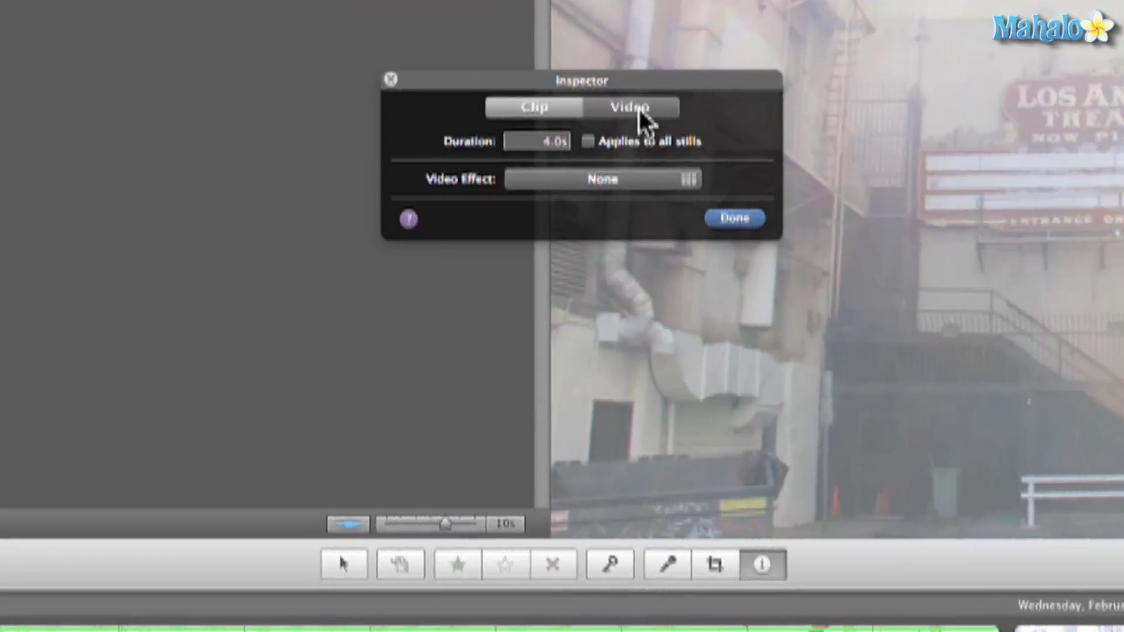
click(639, 107)
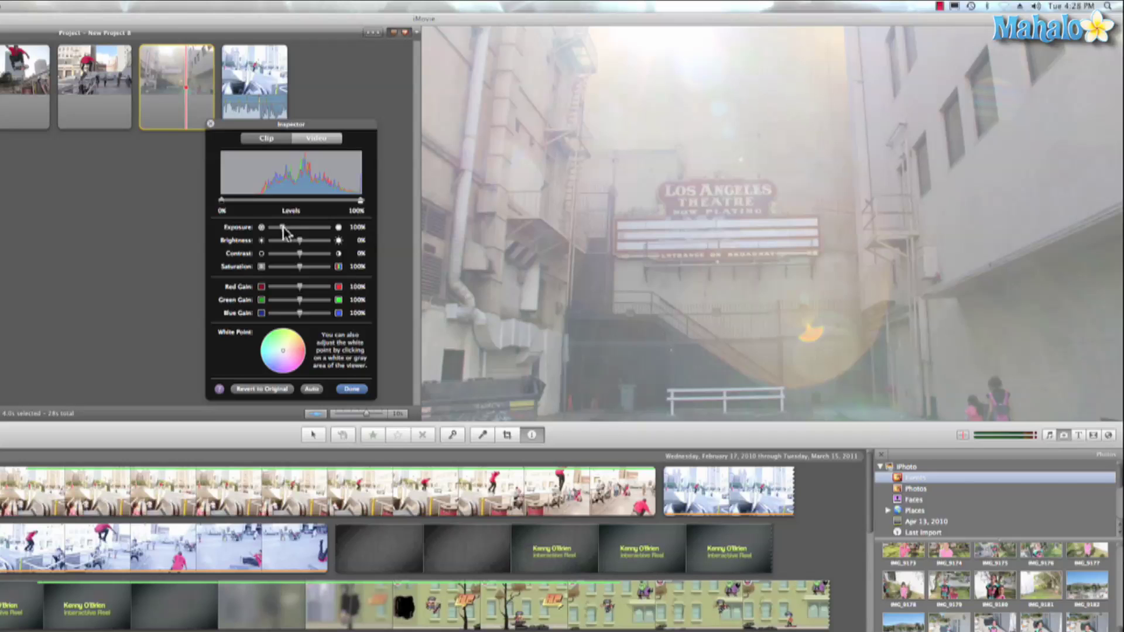
drag(283, 227, 286, 228)
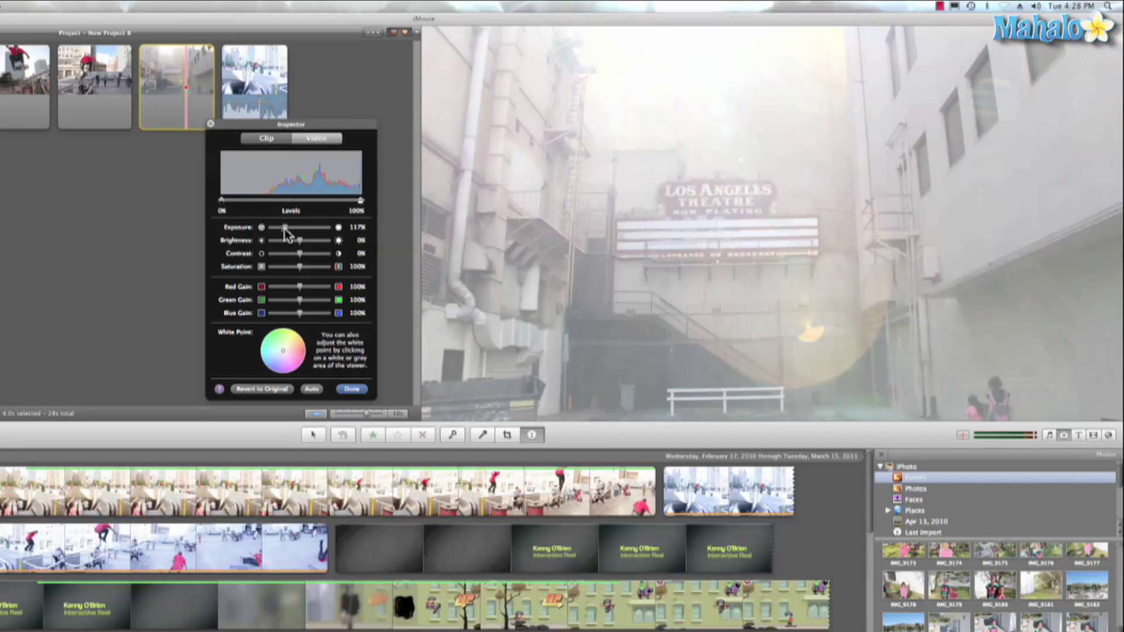
drag(285, 234, 289, 234)
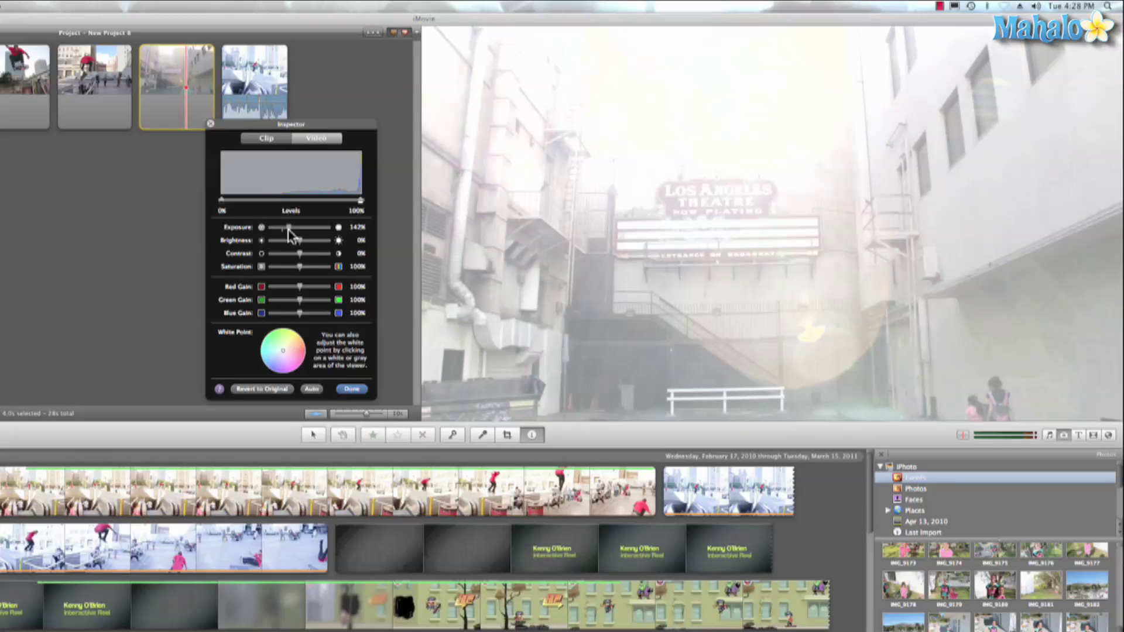
mouse_move(290, 234)
mouse_down()
mouse_move(280, 237)
mouse_move(296, 241)
mouse_up()
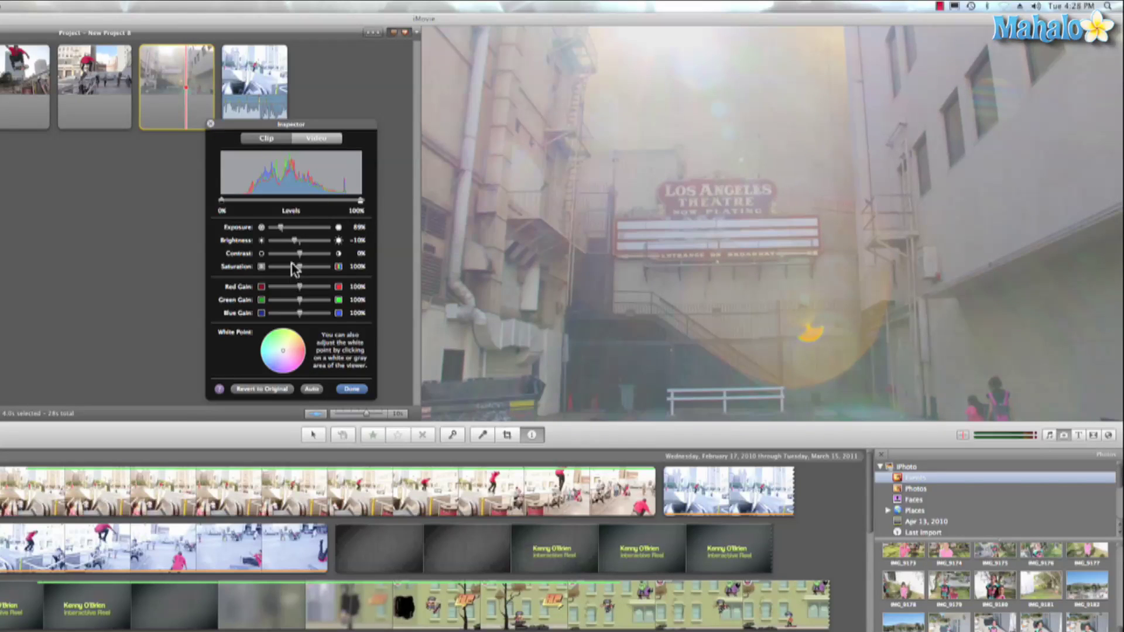
- Raise contrast to 57%, settle saturation at 79% after trying extremes, and lift black level to 24%
drag(300, 254, 318, 262)
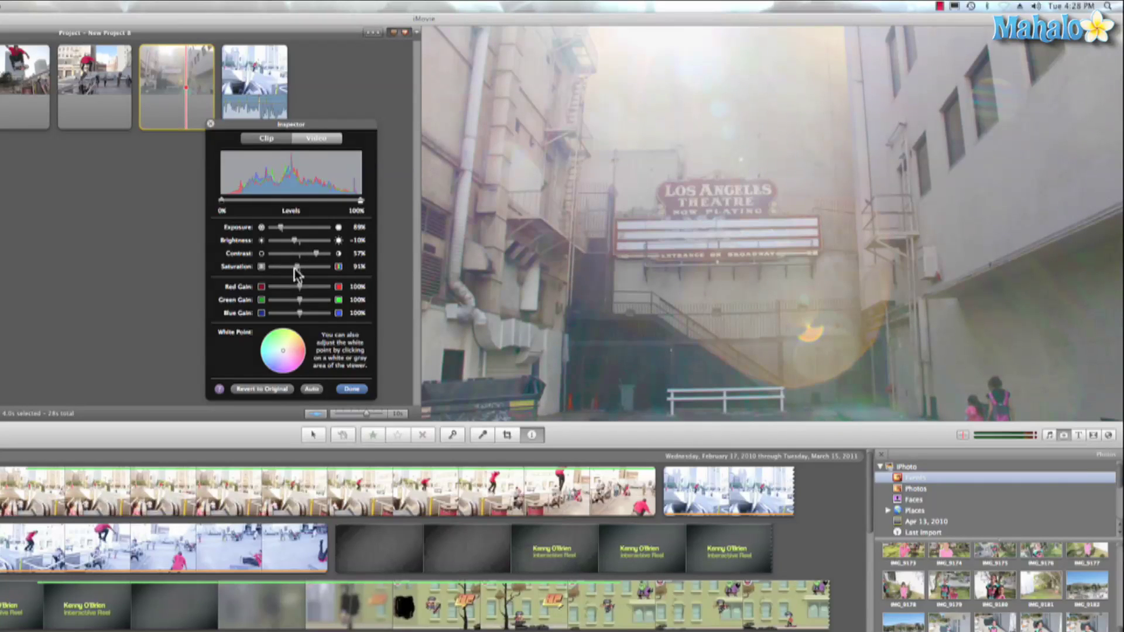
drag(277, 267, 265, 267)
drag(263, 272, 349, 275)
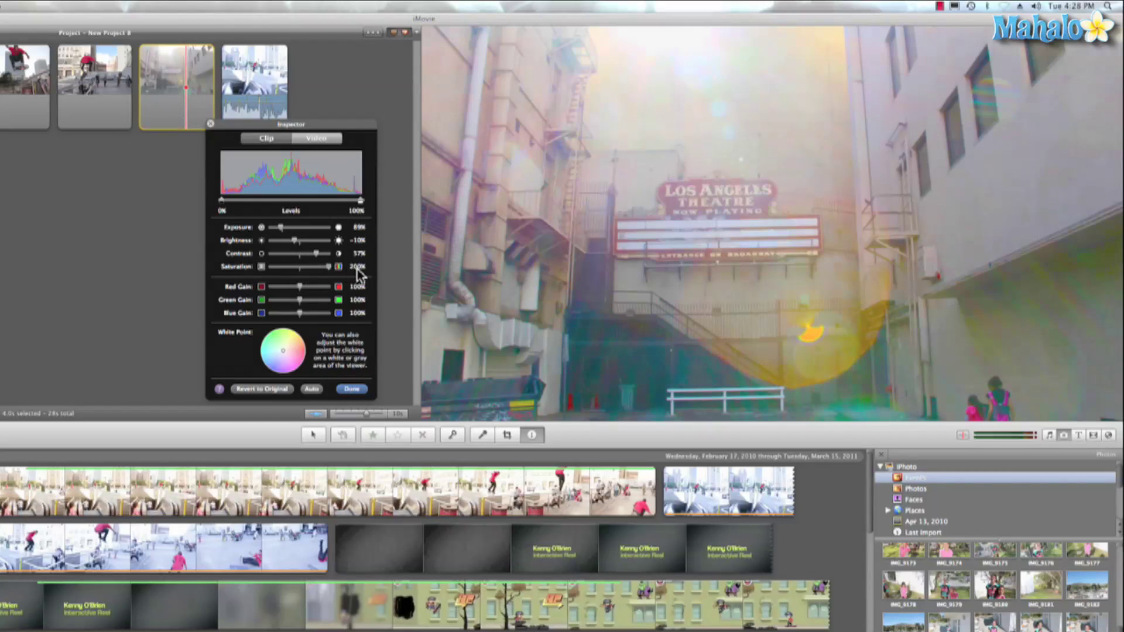
drag(330, 268, 297, 276)
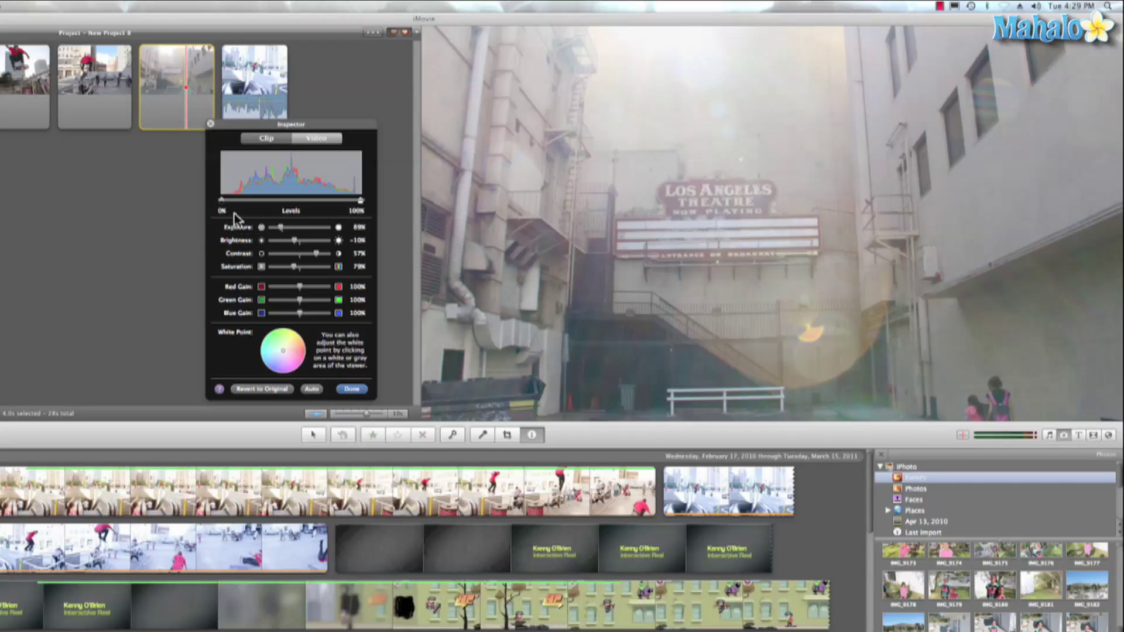
drag(221, 201, 256, 209)
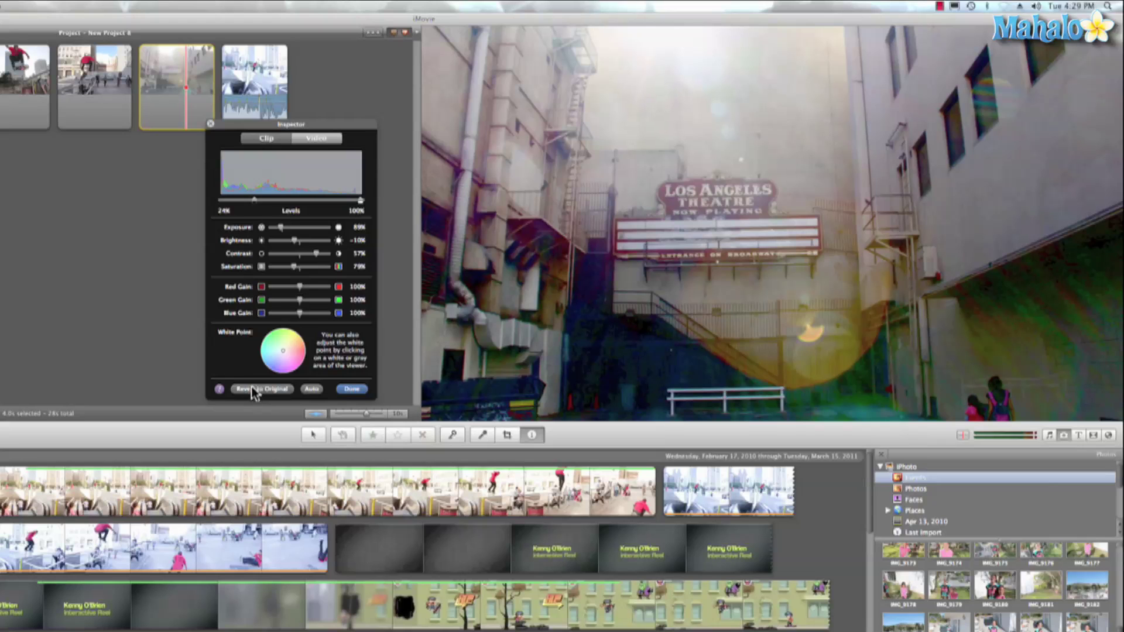
- Revert the theatre clip to original, undo to keep the corrections, and select the first skater clip
click(254, 389)
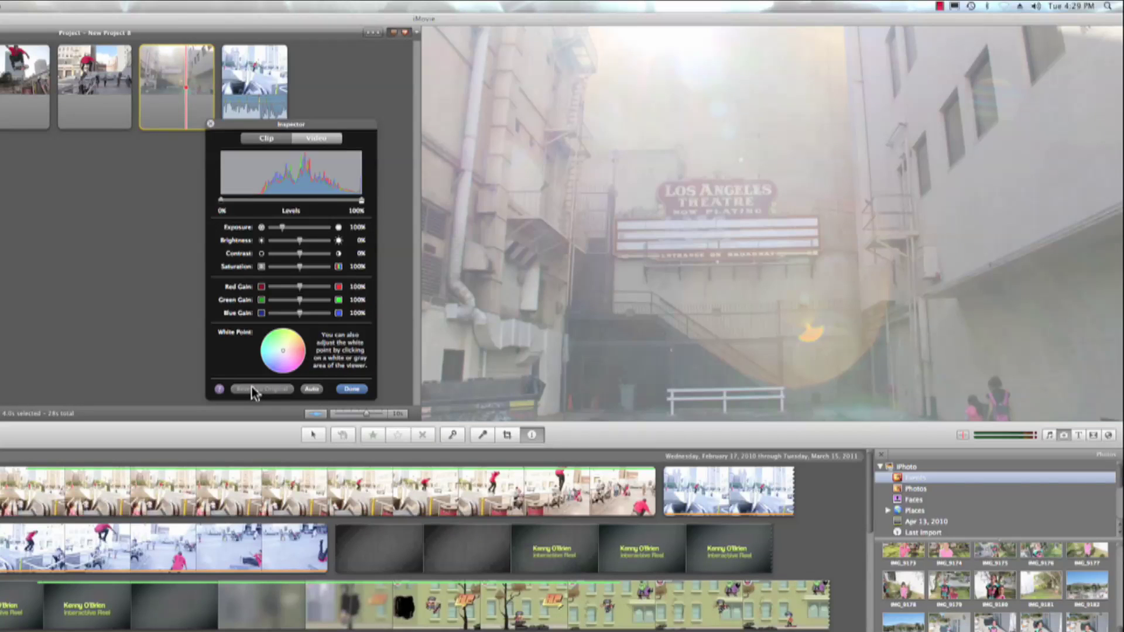
key(super+z)
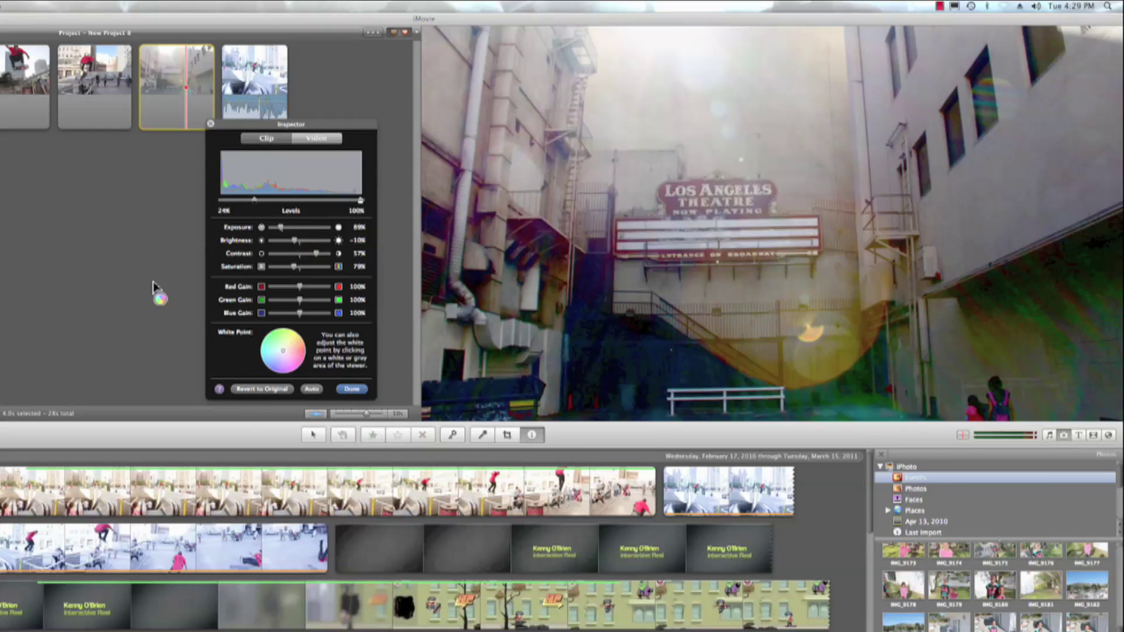
click(209, 127)
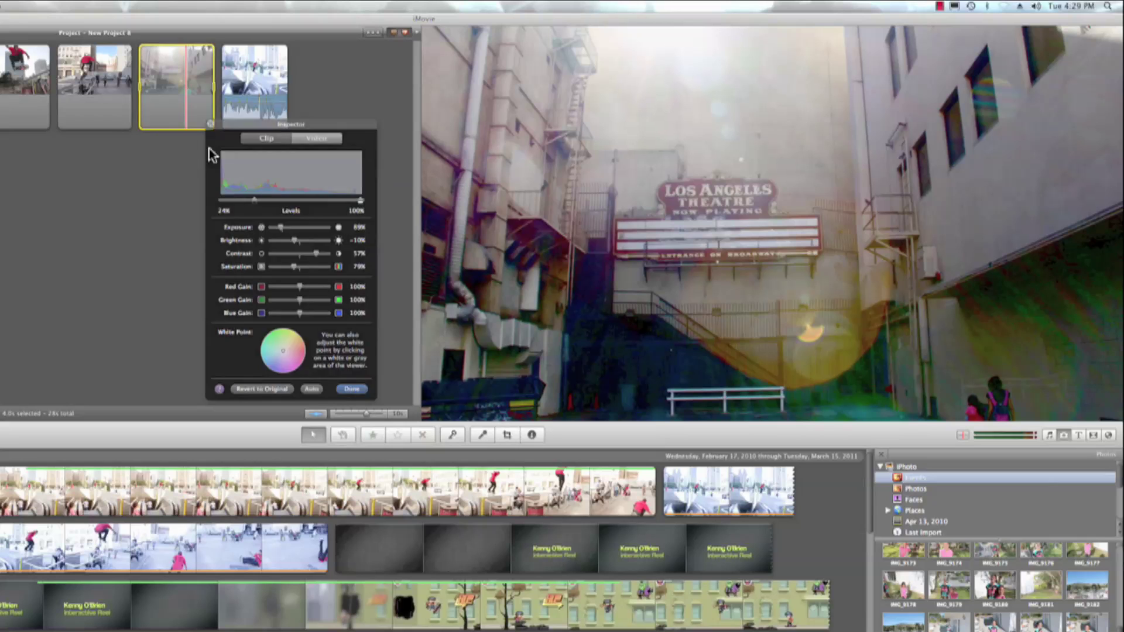
click(26, 93)
- Give the skateboard jump clip 85% exposure, 32% contrast and 115% saturation in its Video adjustments
double_click(27, 92)
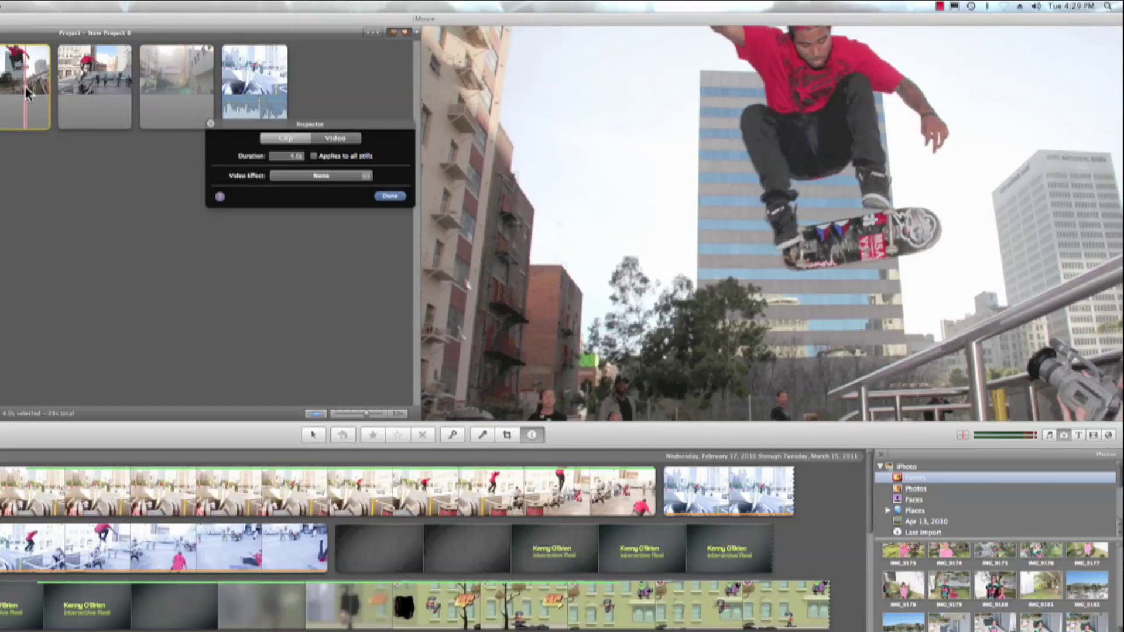
click(246, 149)
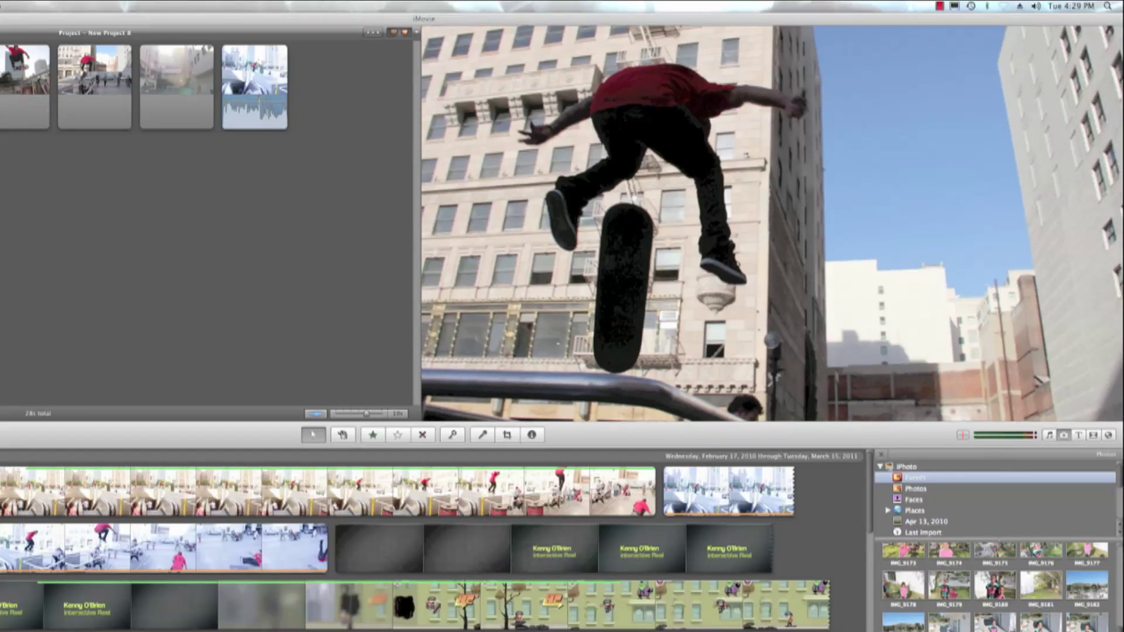
double_click(255, 89)
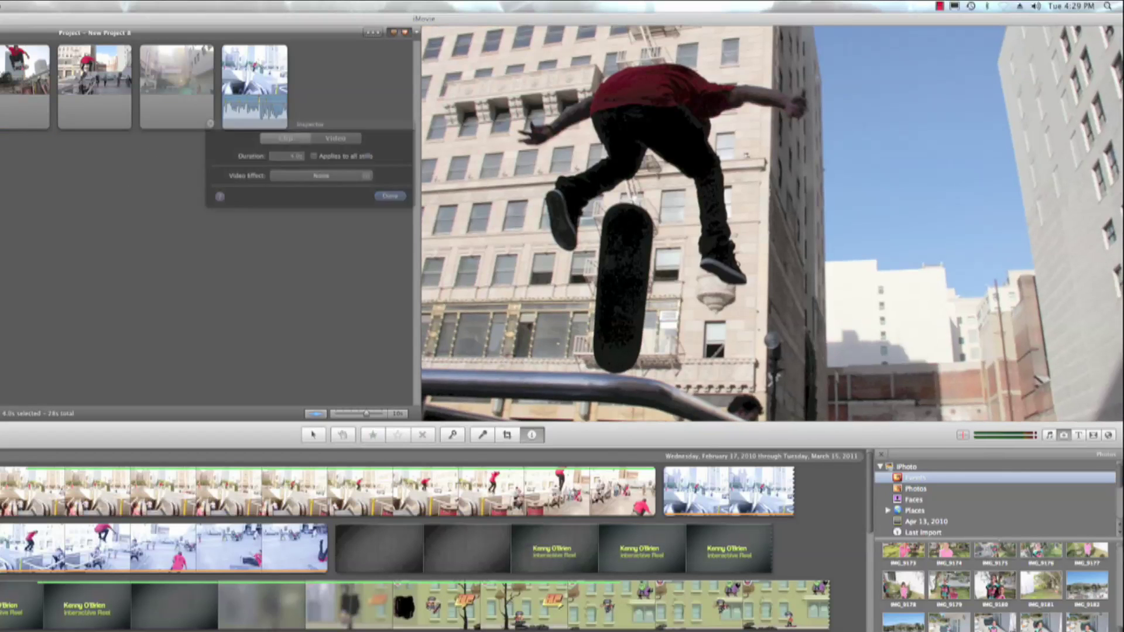
click(331, 141)
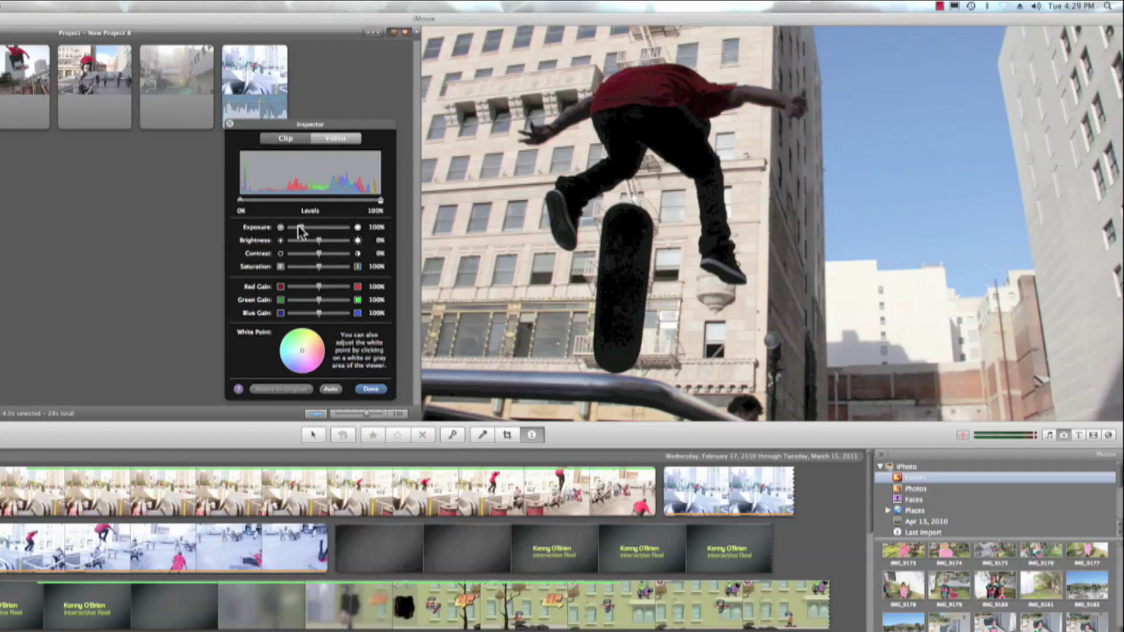
mouse_move(300, 231)
mouse_down()
mouse_move(314, 228)
mouse_move(299, 230)
mouse_move(314, 241)
mouse_up()
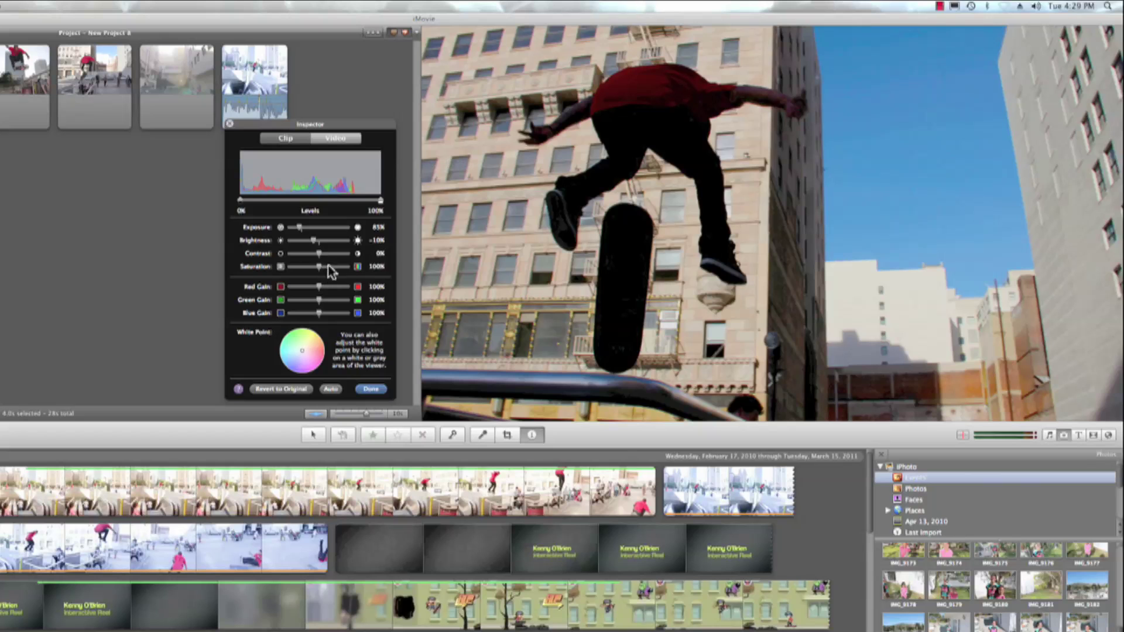
drag(322, 255, 339, 271)
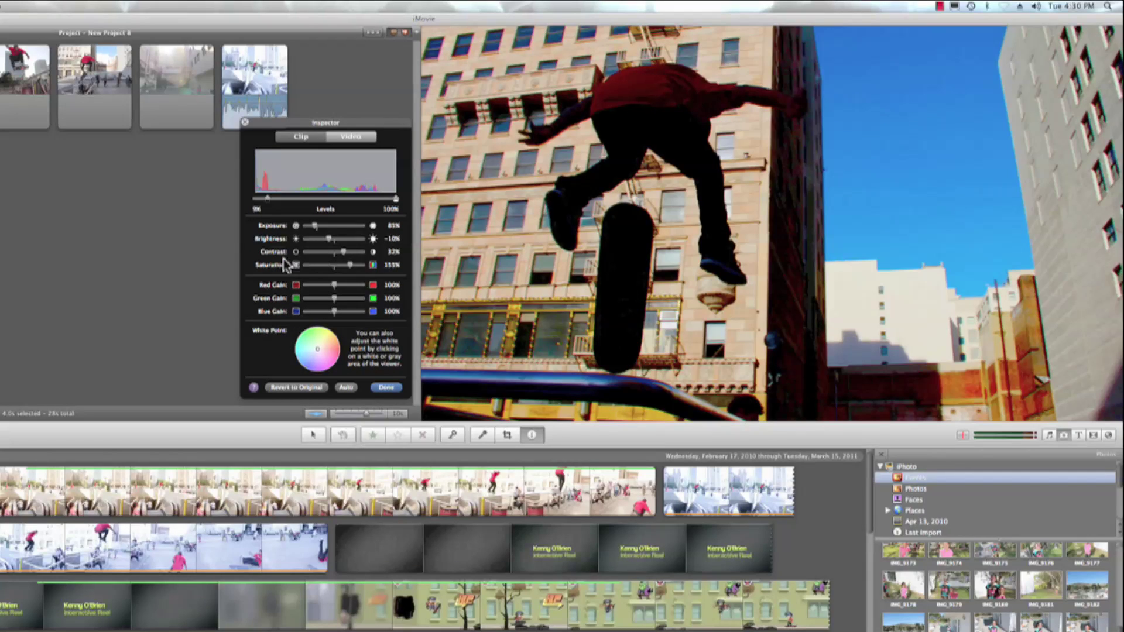
- Revert to original for comparison, undo to restore the adjustments, and finish with Done
click(310, 387)
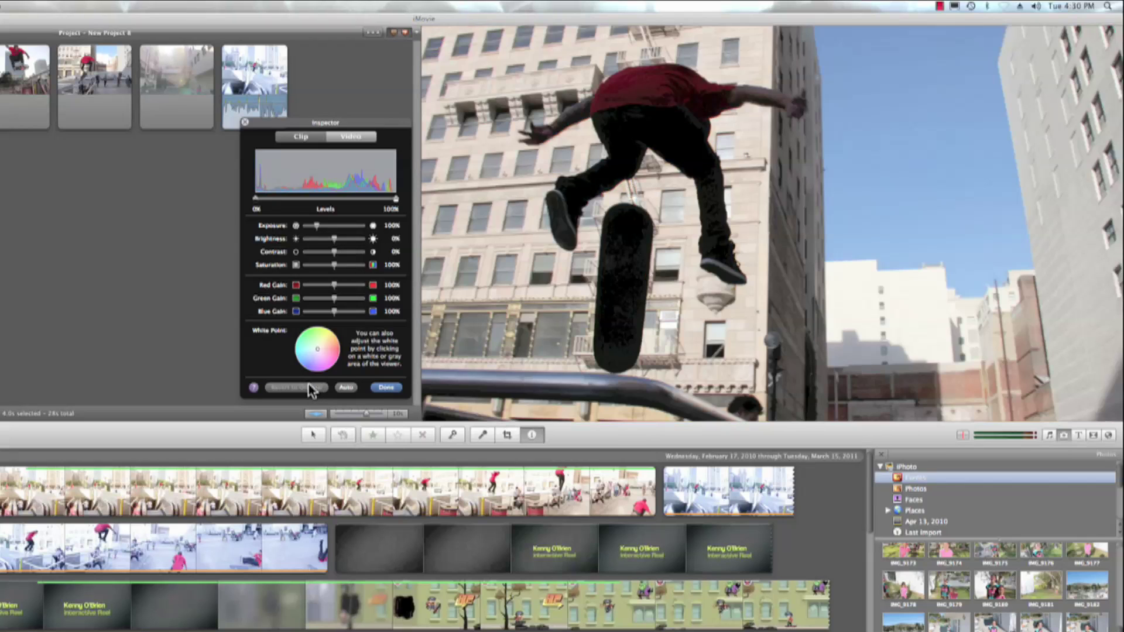
key(super+z)
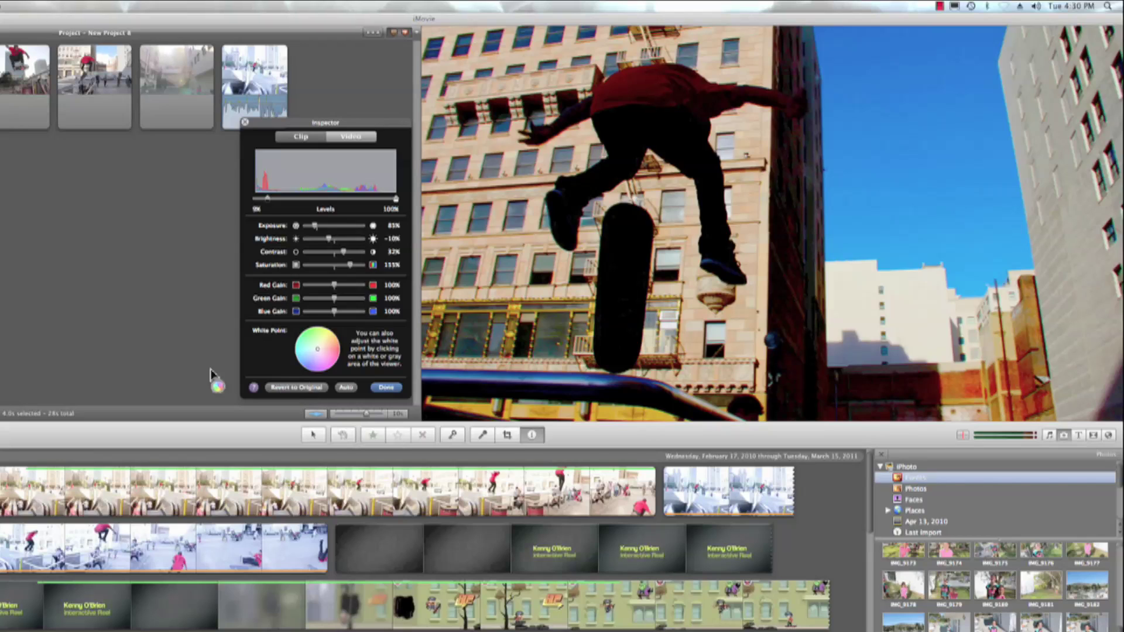
click(246, 122)
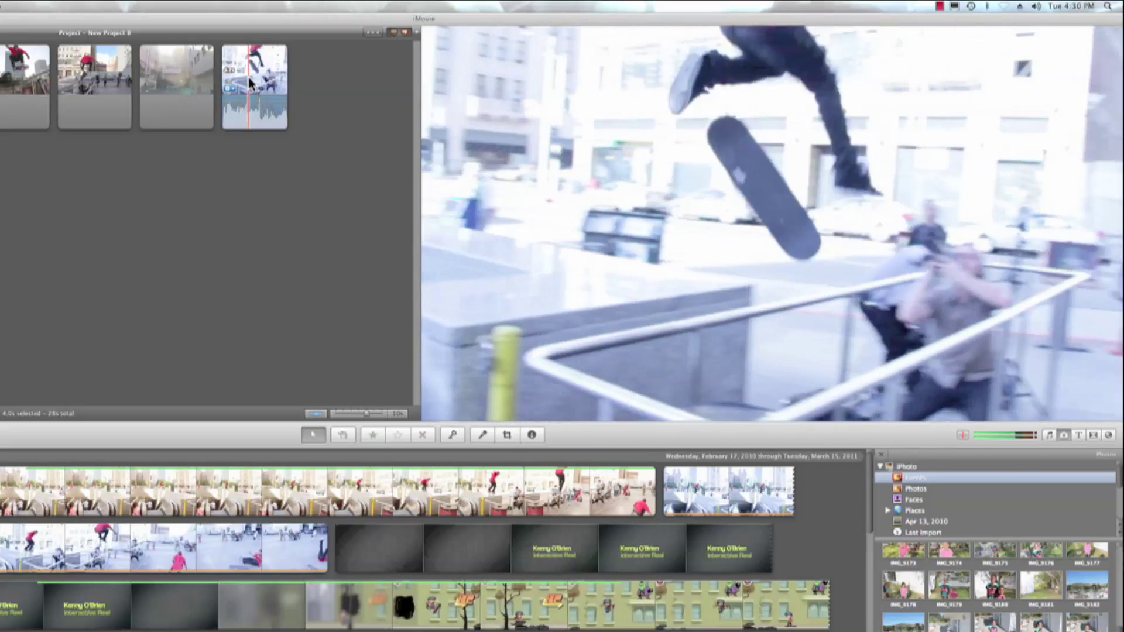
- Tighten the last clip's levels and set 81% exposure, 30% contrast, 0% saturation for black-and-white
click(251, 84)
double_click(251, 83)
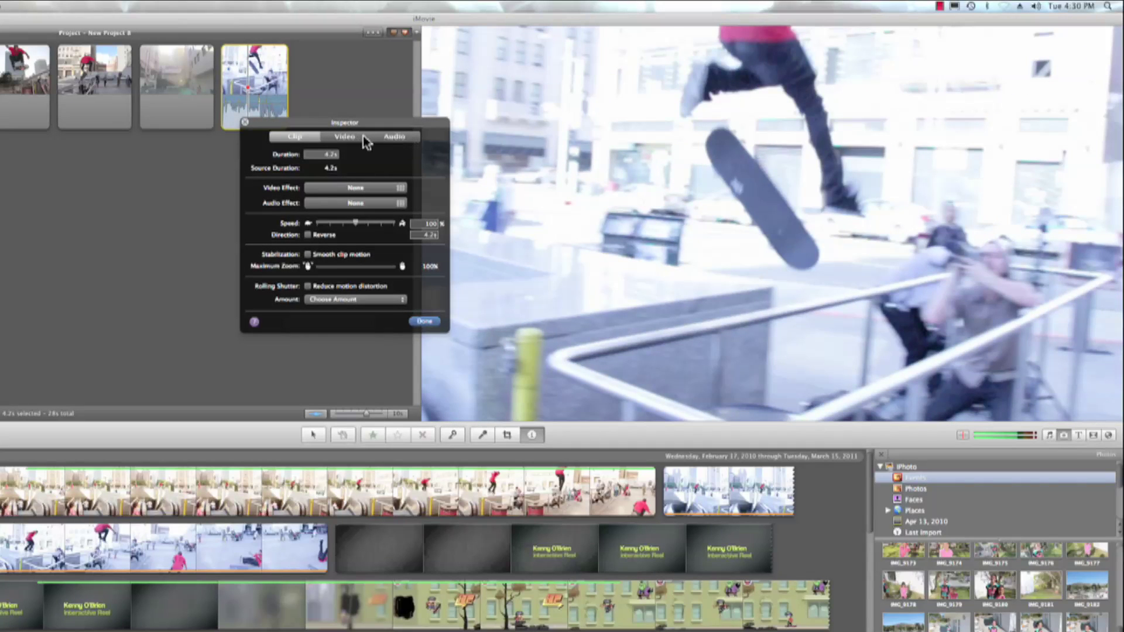
click(345, 136)
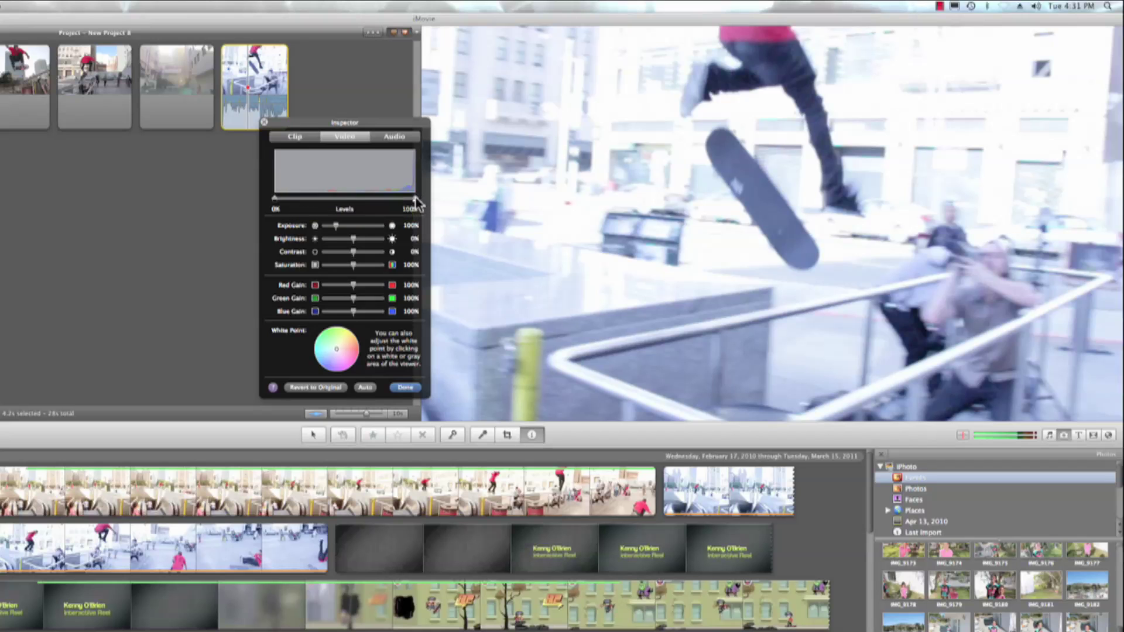
mouse_move(421, 204)
mouse_down()
mouse_move(395, 203)
mouse_move(406, 202)
mouse_up()
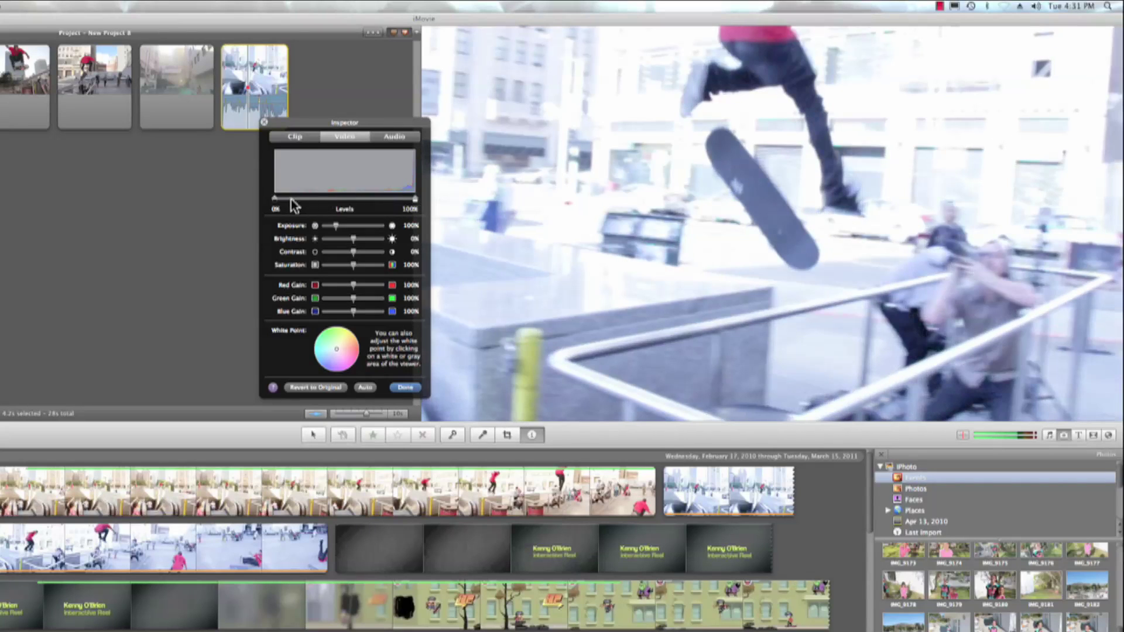
mouse_move(276, 201)
mouse_down()
mouse_move(314, 204)
mouse_move(263, 201)
mouse_up()
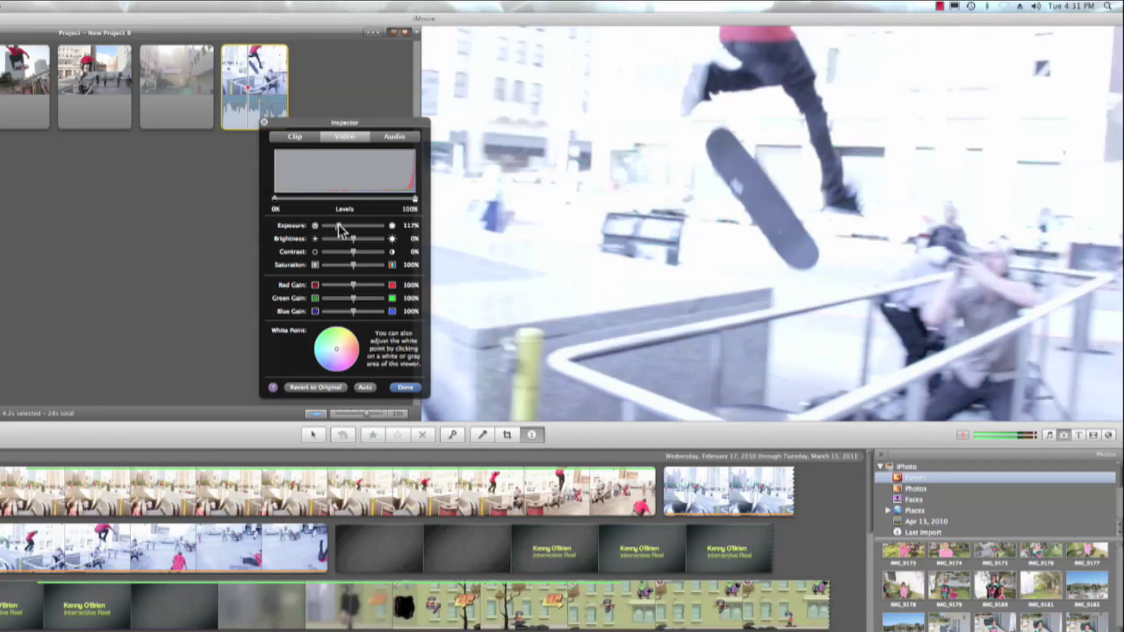
drag(341, 230, 363, 252)
drag(353, 264, 314, 265)
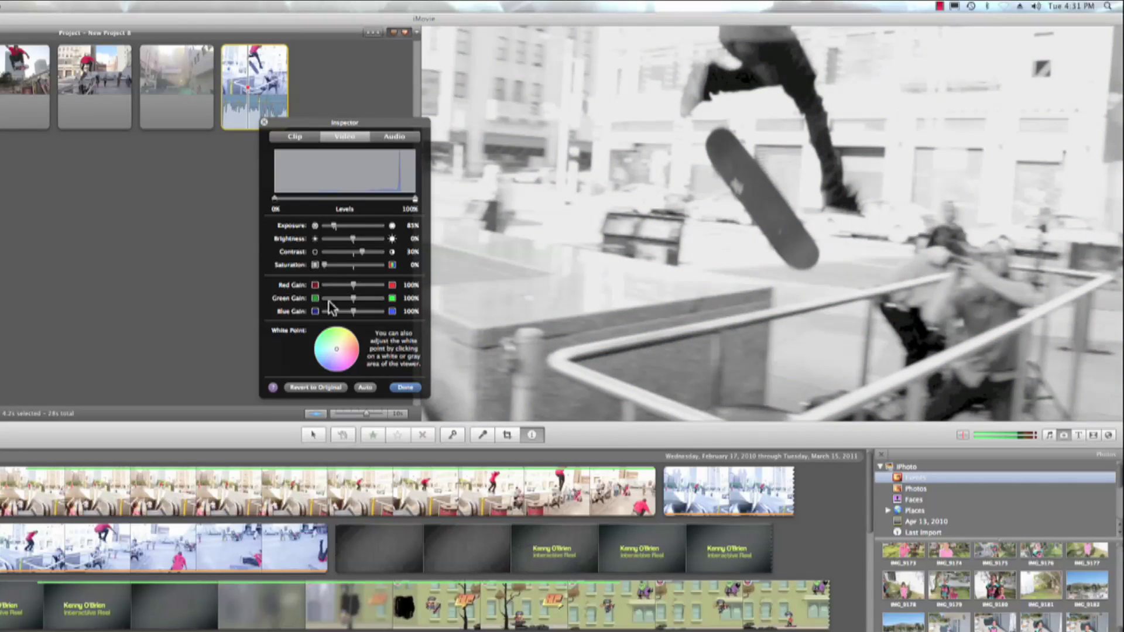
- Confirm the adjustments and reopen the last clip's general Clip settings
click(404, 388)
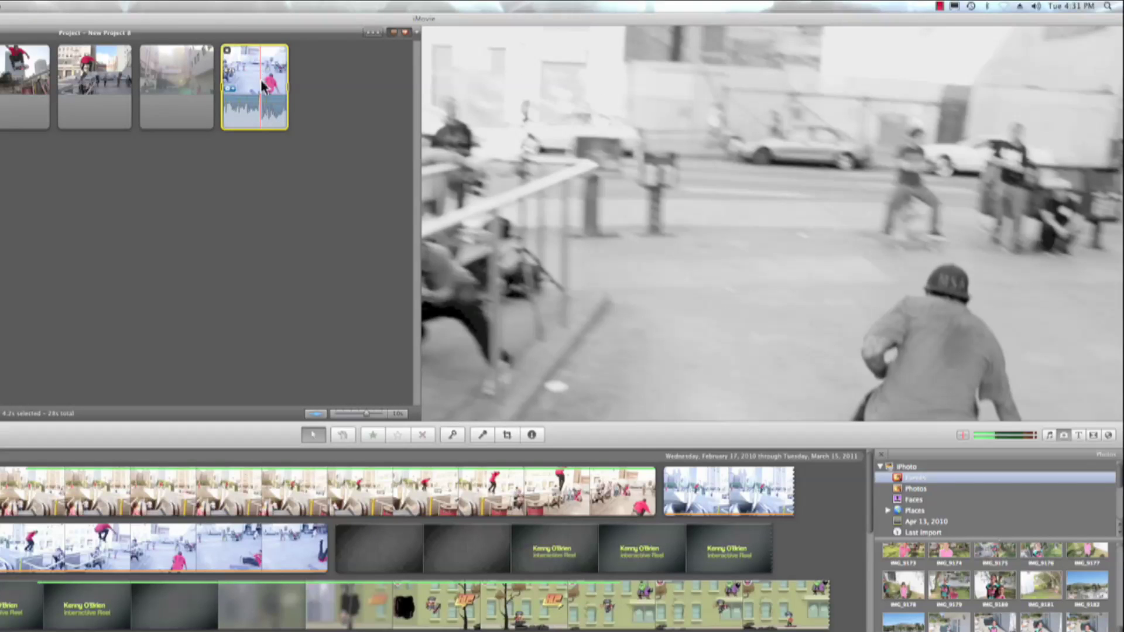
double_click(263, 83)
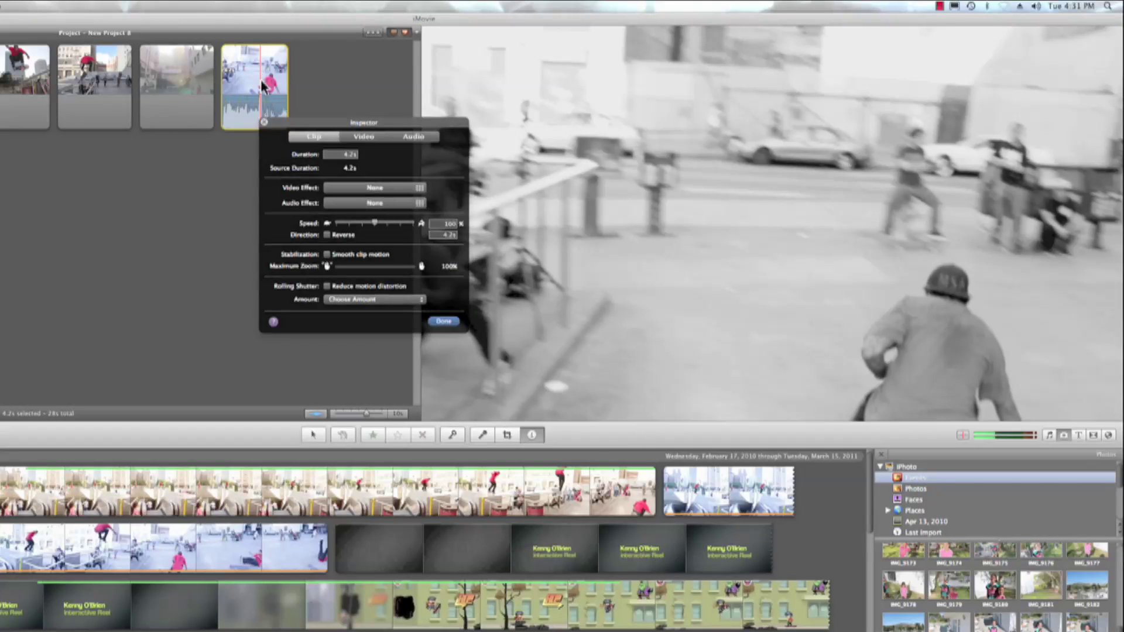
click(380, 141)
click(316, 141)
- Apply the Aged Film video effect to the clip and confirm with Done
click(346, 187)
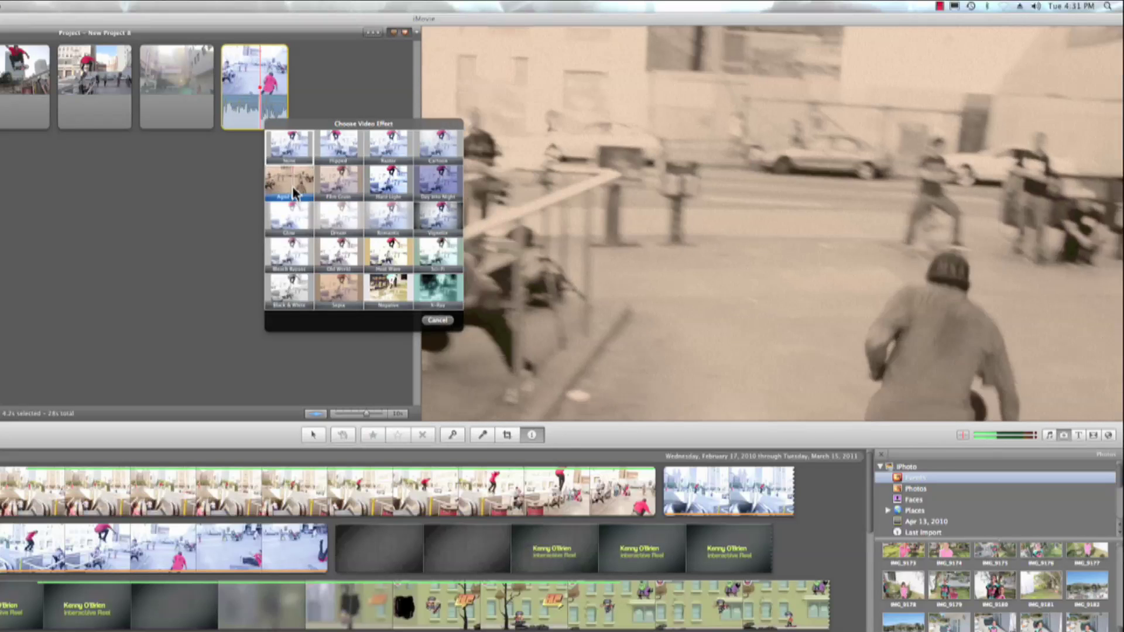
click(291, 185)
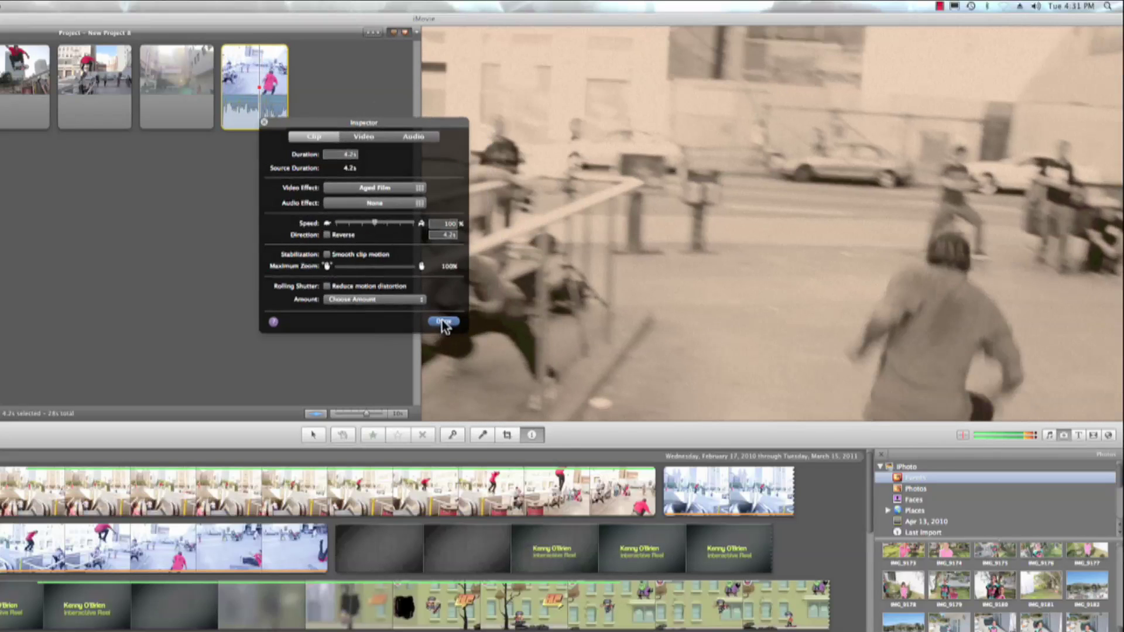
click(443, 323)
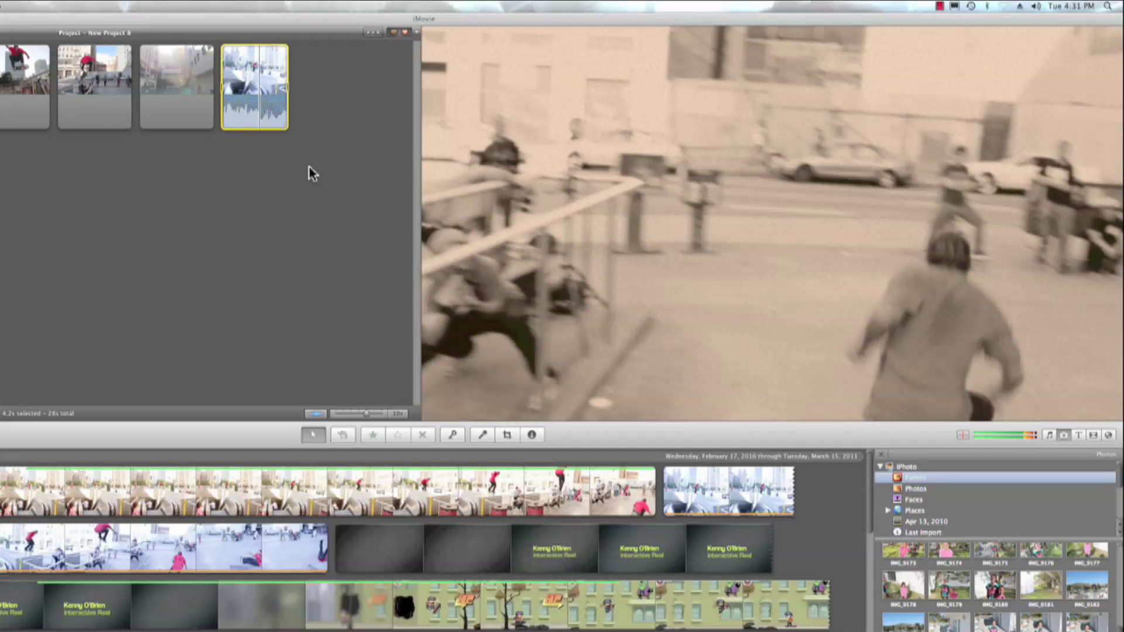